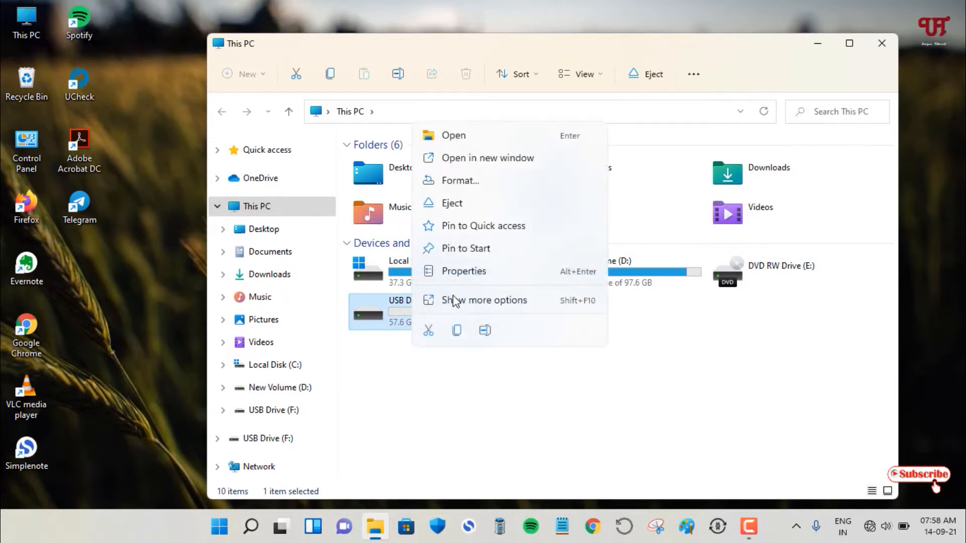
Step: Check the file system of USB Drive (F:) in its properties and close them
{"action": "left_click", "coordinate": [458, 277]}
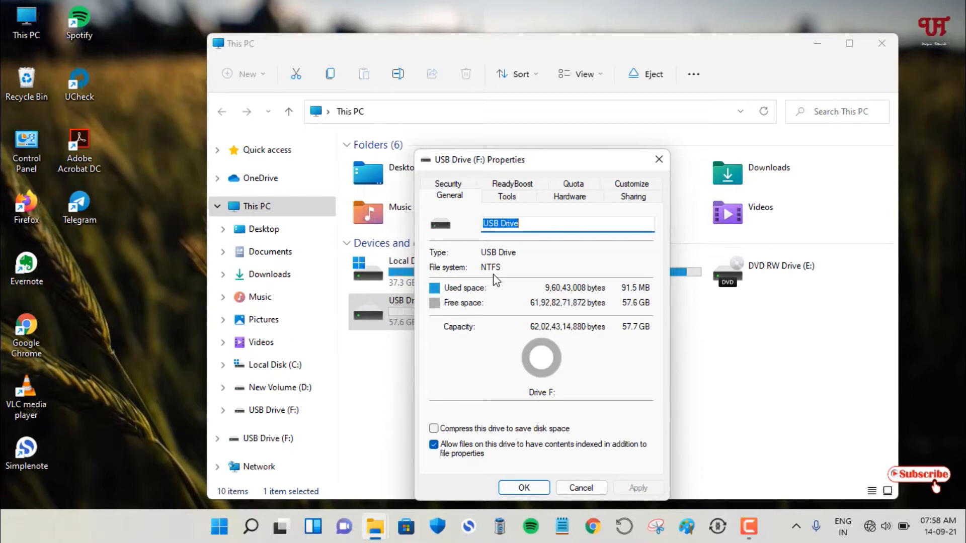
{"action": "left_click", "coordinate": [659, 160]}
{"action": "right_click", "coordinate": [406, 309]}
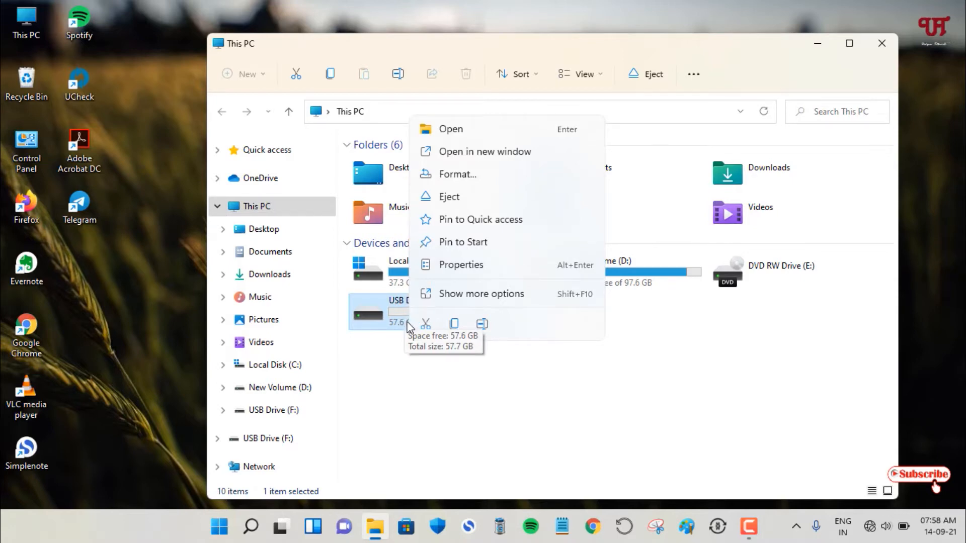
{"action": "left_click", "coordinate": [394, 411]}
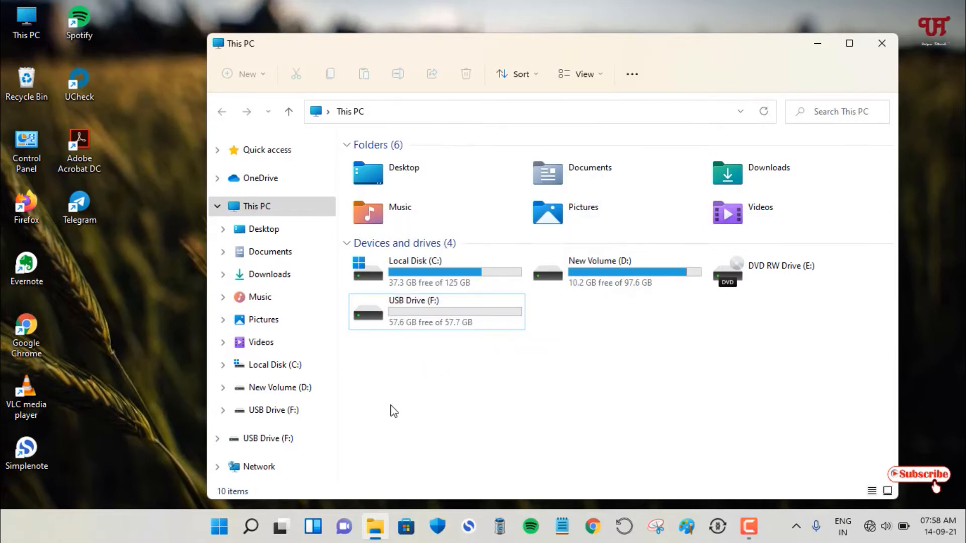
Step: Examine the file system choices for formatting USB Drive (F:), select NTFS, and close the settings without formatting
{"action": "right_click", "coordinate": [403, 326]}
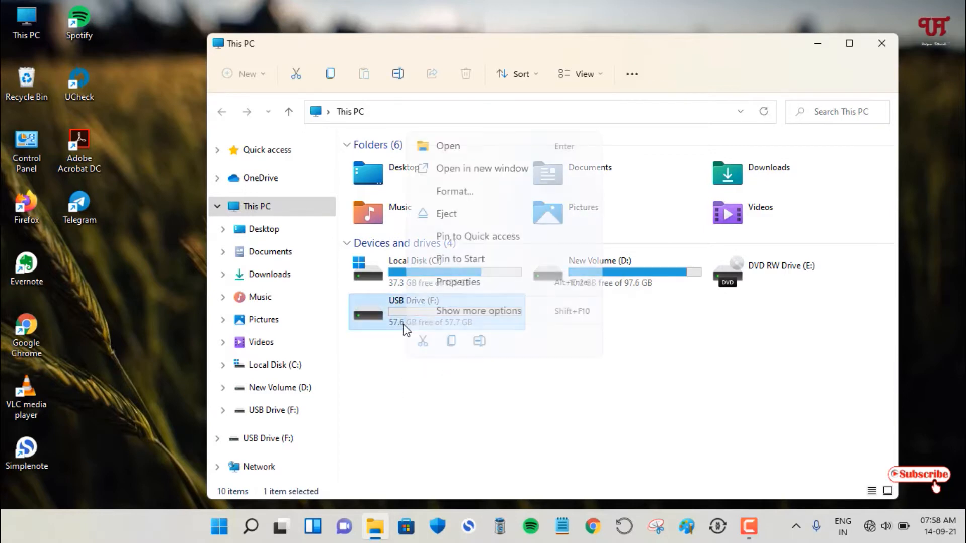
{"action": "left_click", "coordinate": [449, 192]}
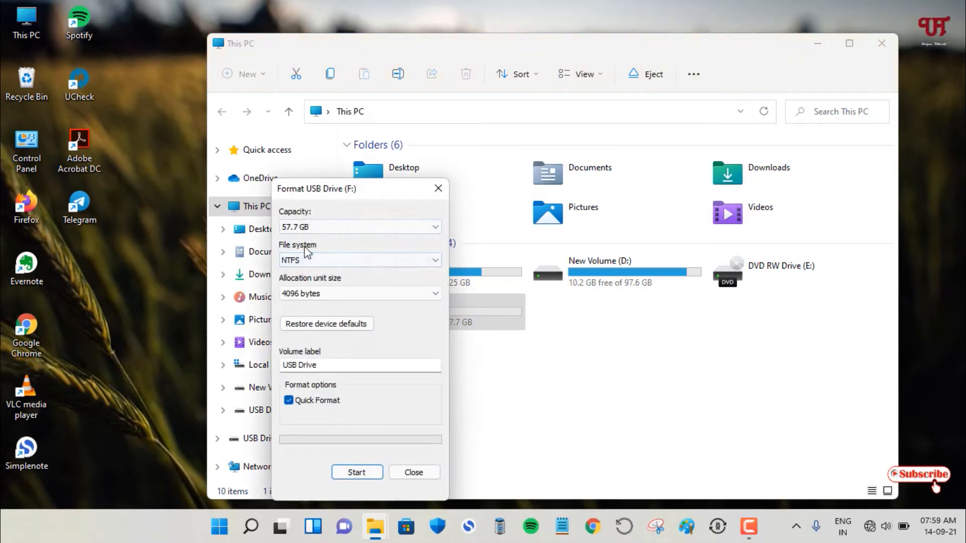
{"action": "left_click", "coordinate": [315, 262]}
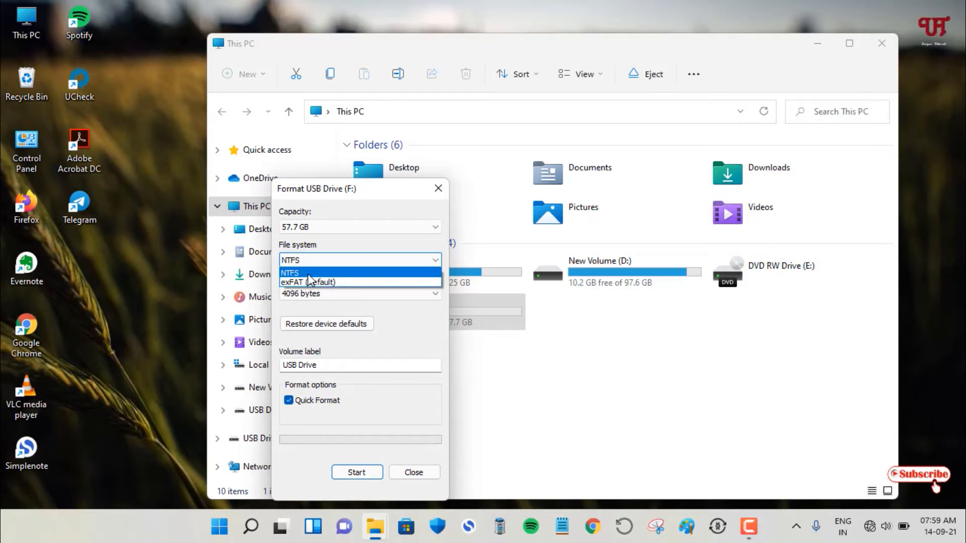
{"action": "left_click", "coordinate": [297, 273]}
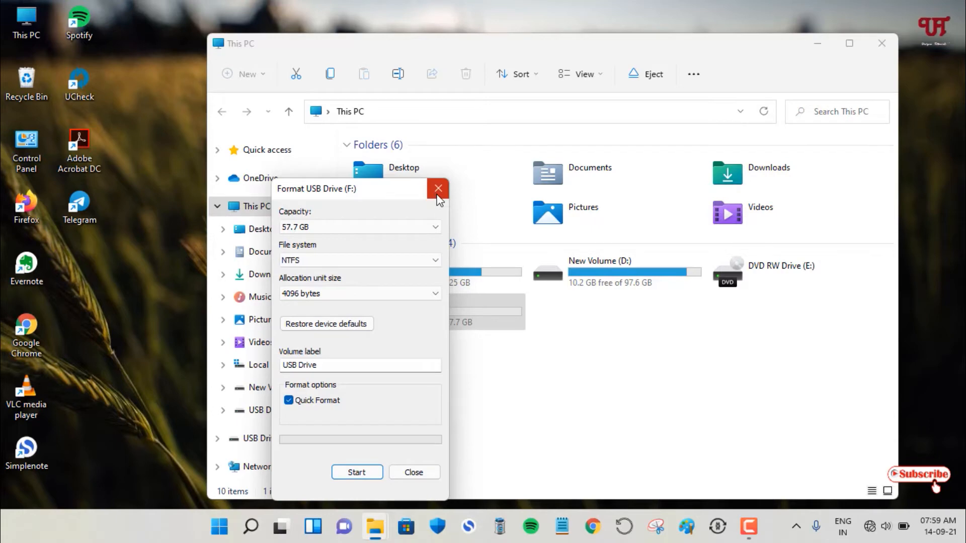
{"action": "left_click", "coordinate": [437, 196]}
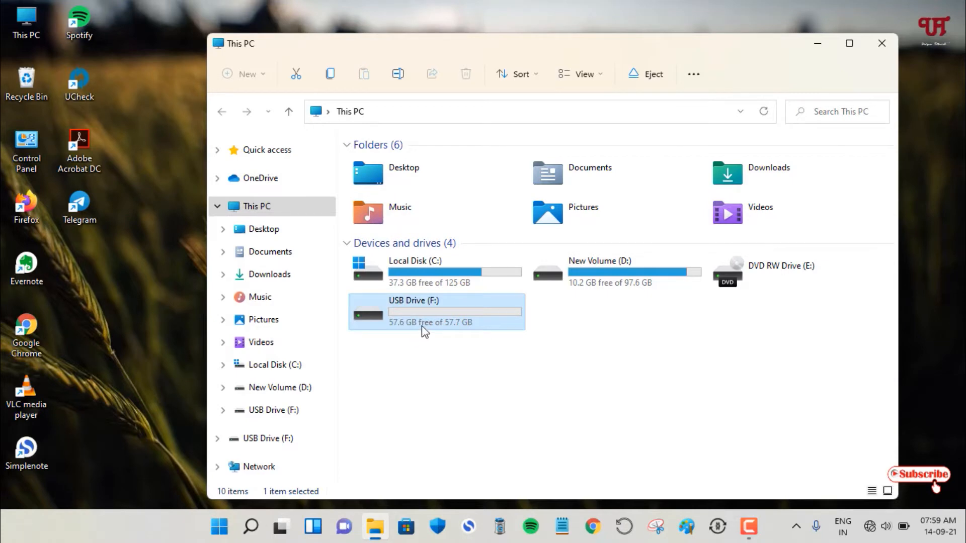
Step: Minimize the This PC window and open Disk Management by running diskmgmt.msc
{"action": "mouse_move", "coordinate": [423, 331]}
{"action": "left_click", "coordinate": [818, 43]}
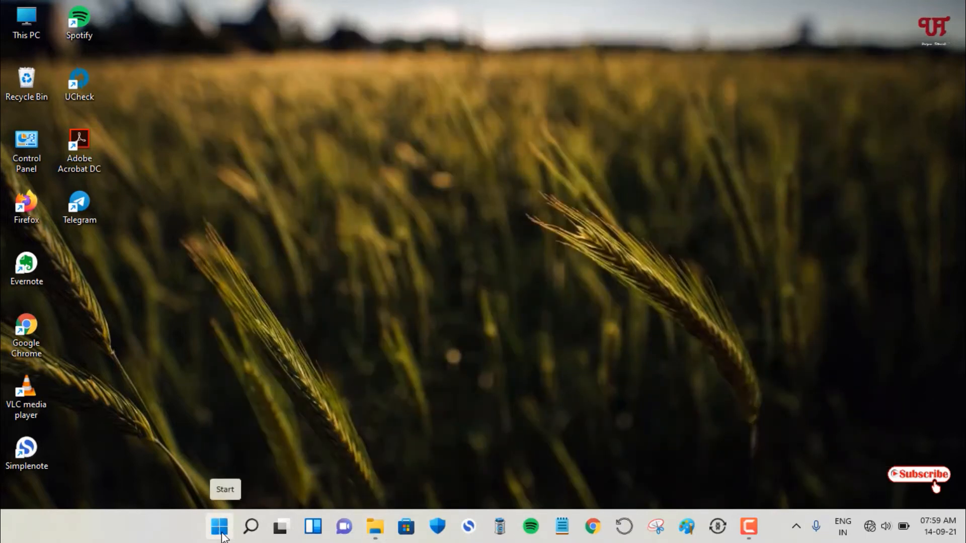
{"action": "right_click", "coordinate": [222, 535]}
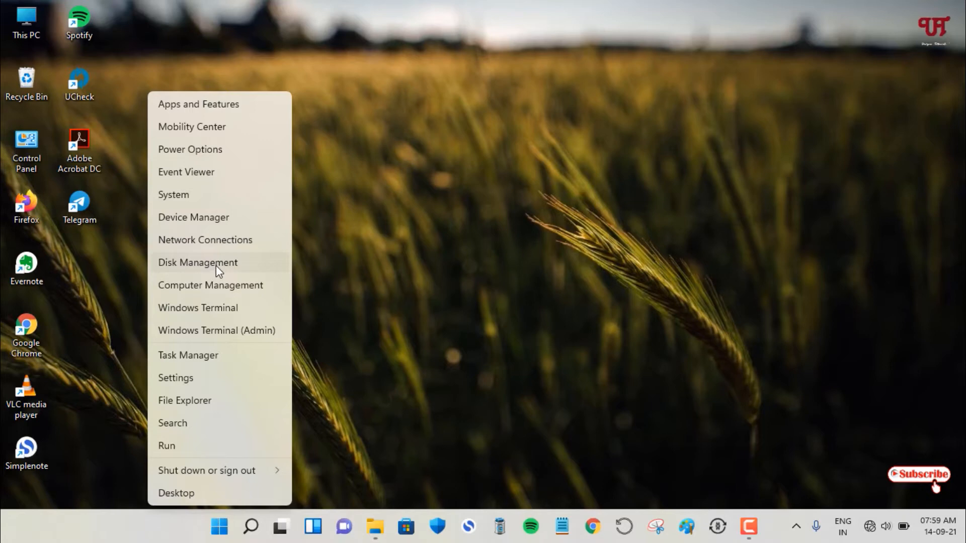
{"action": "left_click", "coordinate": [402, 315]}
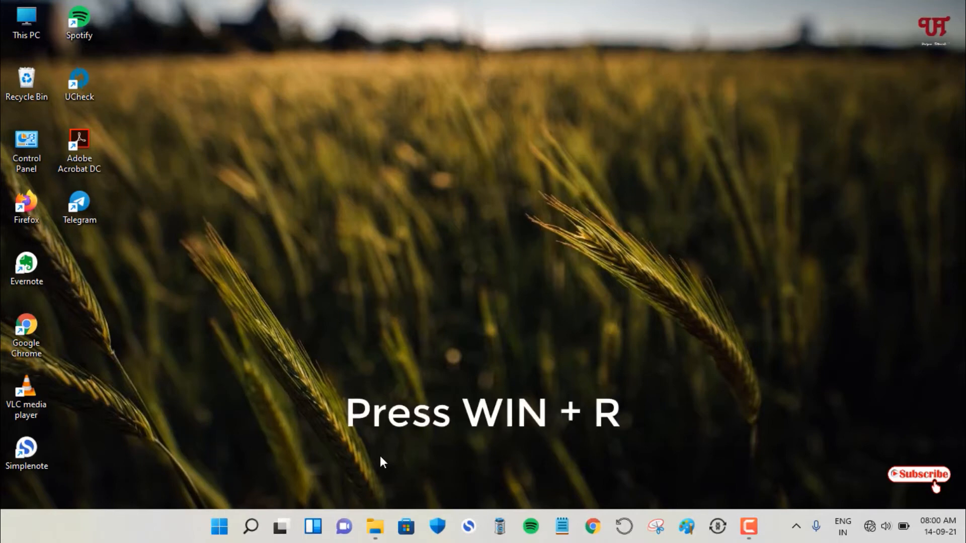
{"action": "key", "text": "super+r"}
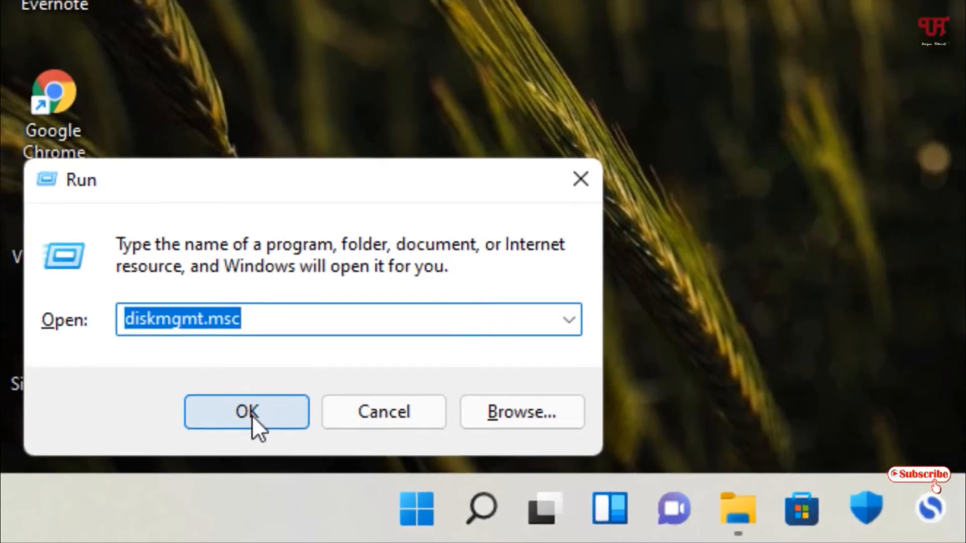
{"action": "left_click", "coordinate": [267, 408]}
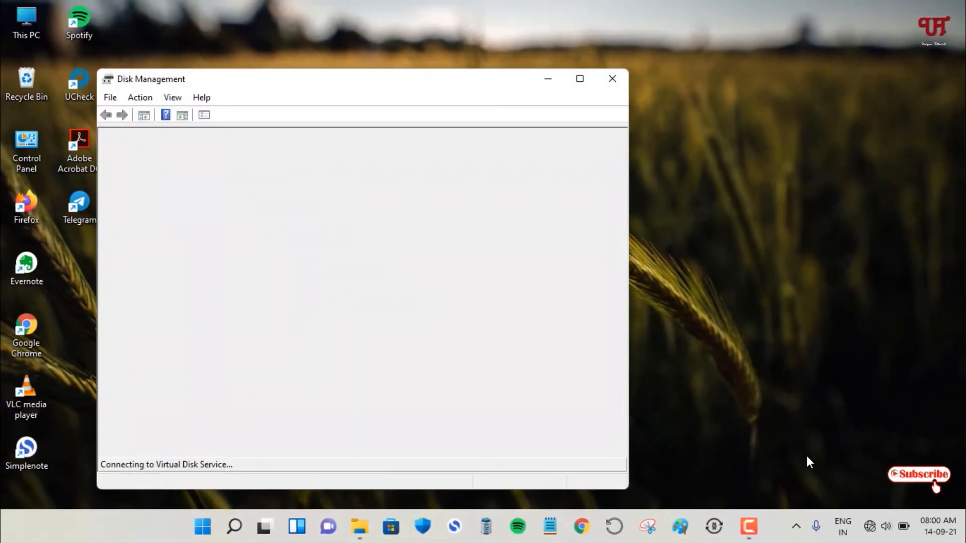
{"action": "left_click_drag", "start_coordinate": [458, 80], "coordinate": [577, 62]}
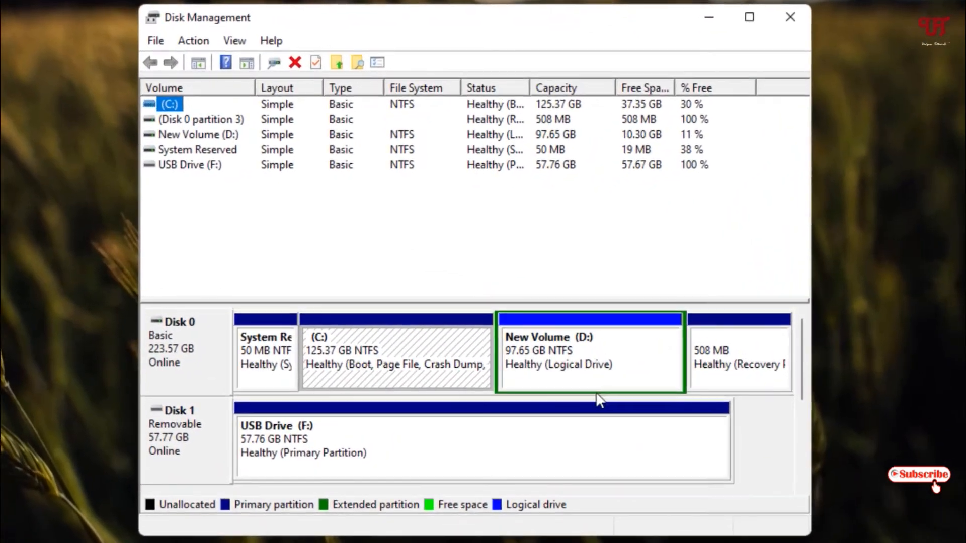
Step: Shrink the USB Drive (F:) volume on Disk 1 by 29000 MB
{"action": "right_click", "coordinate": [327, 454]}
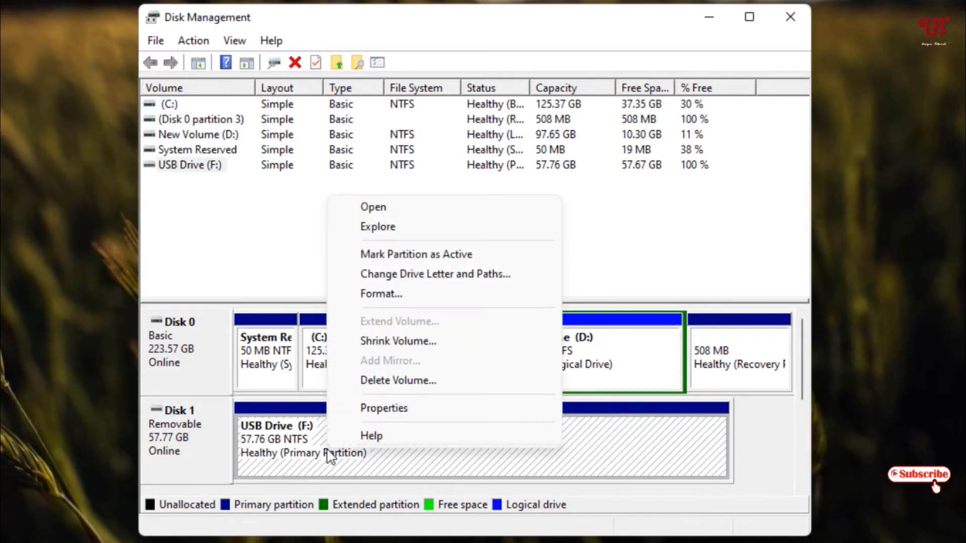
{"action": "left_click", "coordinate": [392, 346]}
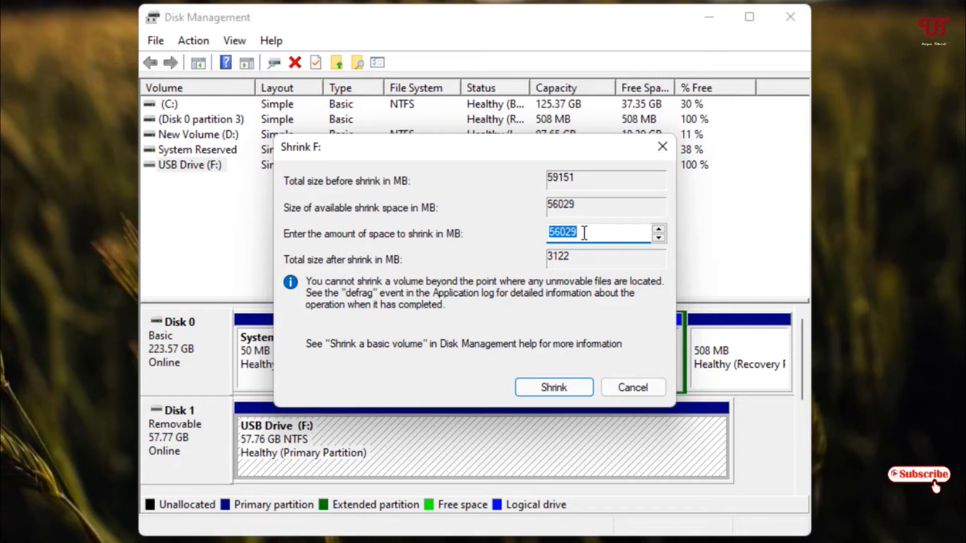
{"action": "type", "text": "29000"}
{"action": "left_click", "coordinate": [555, 388]}
{"action": "left_click", "coordinate": [555, 388]}
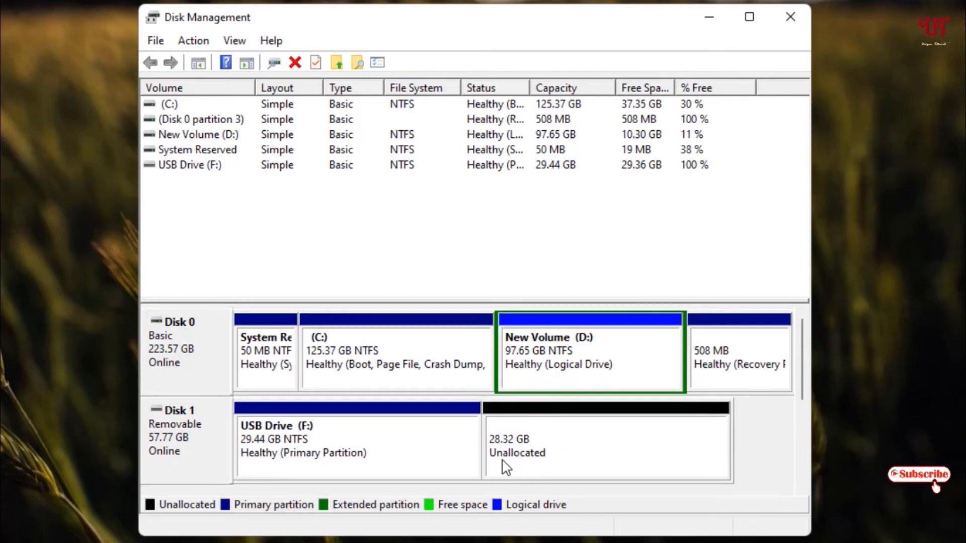
Step: Create a 29000 MB simple volume in Disk 1's unallocated space with drive letter G, NTFS quick format and label New Volume
{"action": "right_click", "coordinate": [529, 467]}
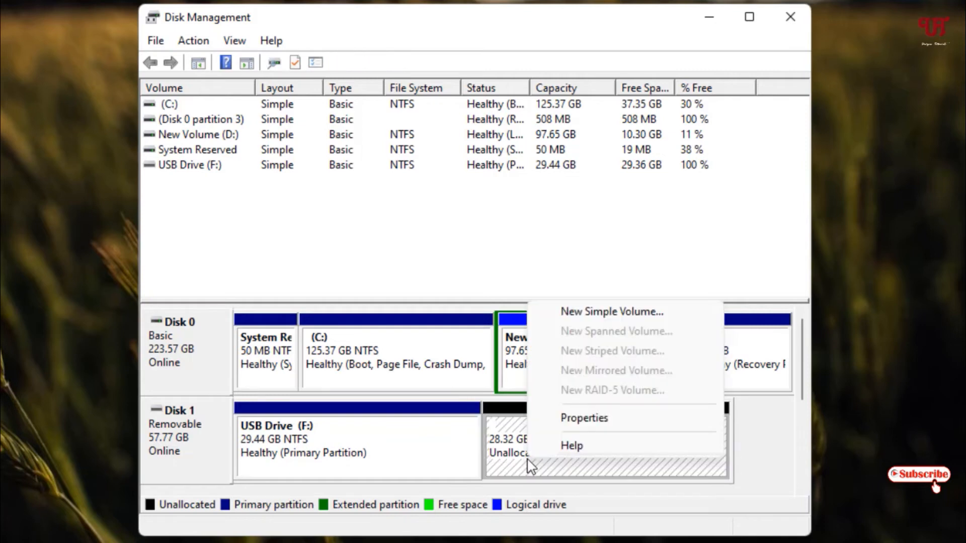
{"action": "left_click", "coordinate": [618, 314]}
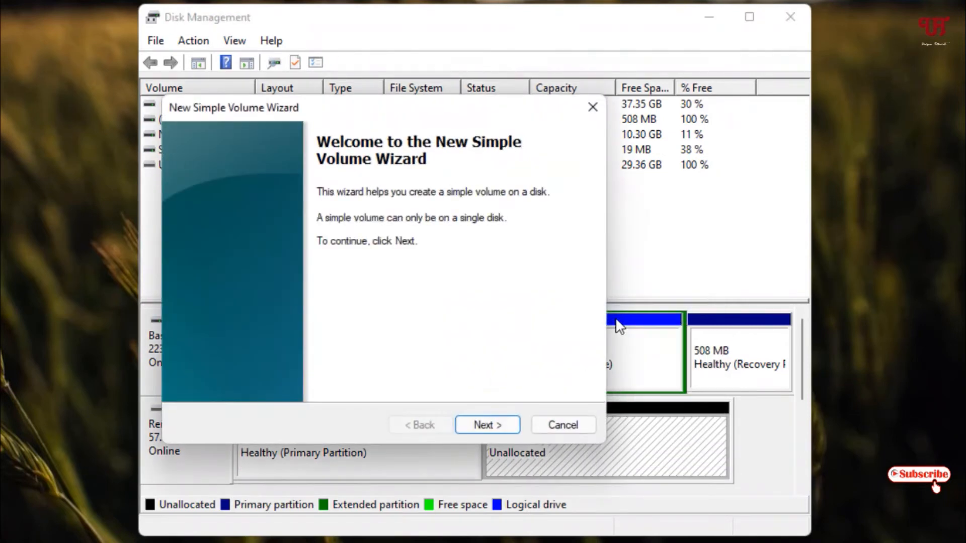
{"action": "left_click", "coordinate": [487, 425]}
{"action": "left_click", "coordinate": [487, 426]}
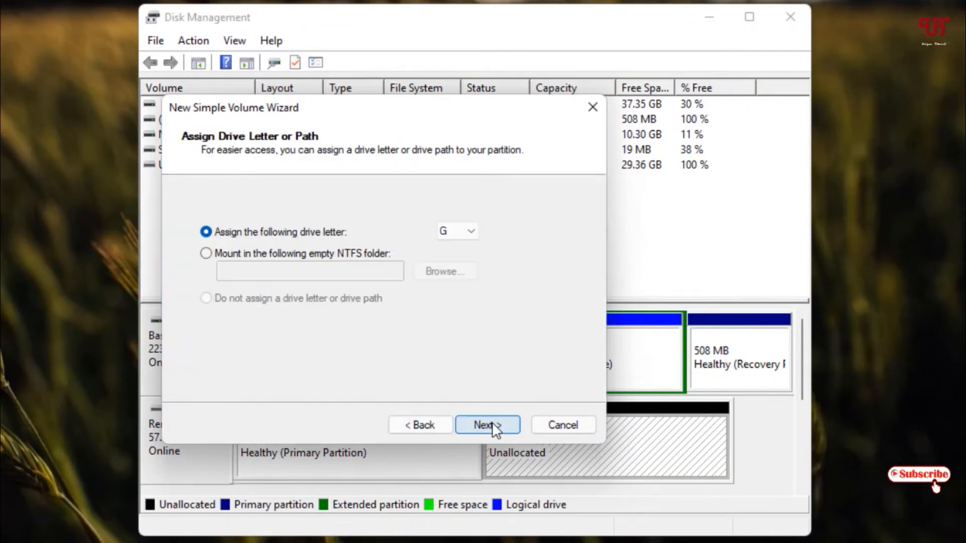
{"action": "left_click", "coordinate": [472, 231]}
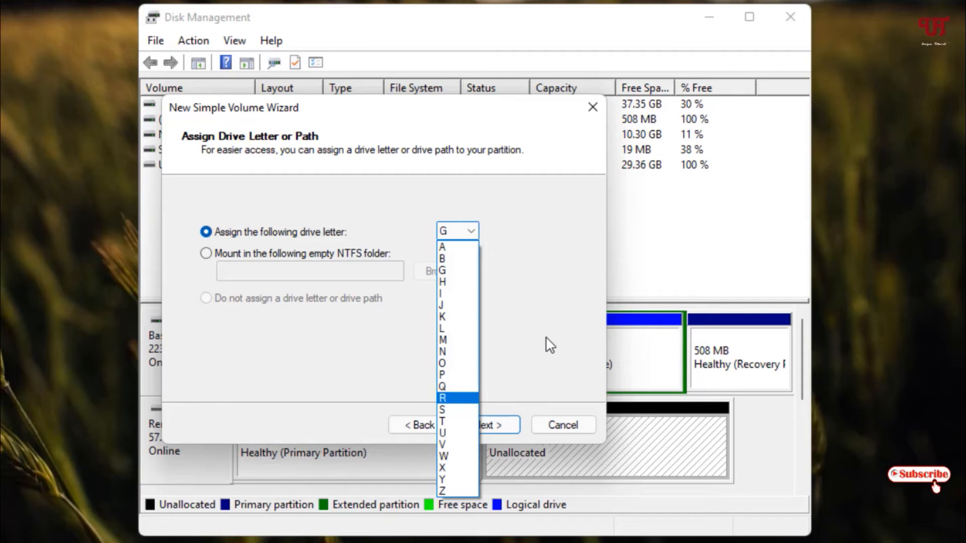
{"action": "left_click", "coordinate": [518, 308]}
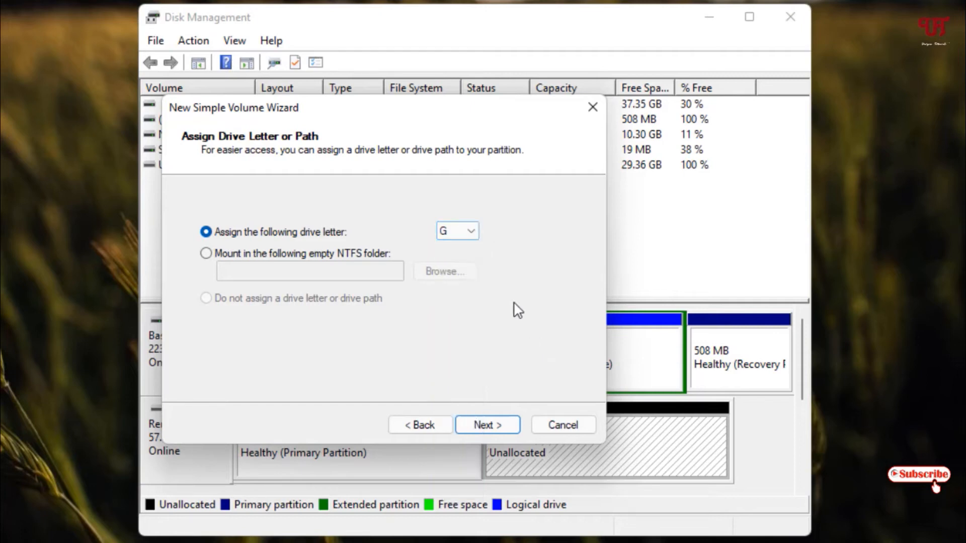
{"action": "left_click", "coordinate": [502, 427]}
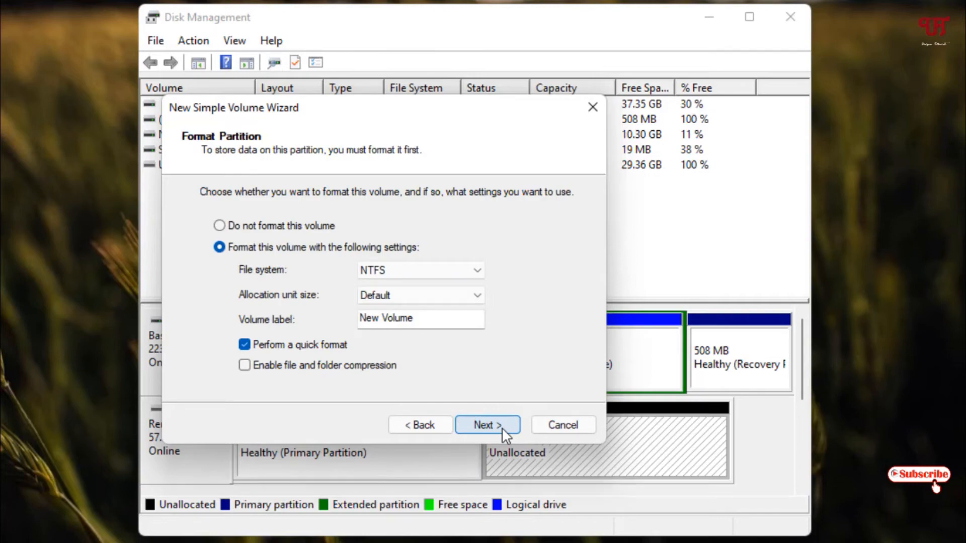
{"action": "left_click", "coordinate": [503, 428]}
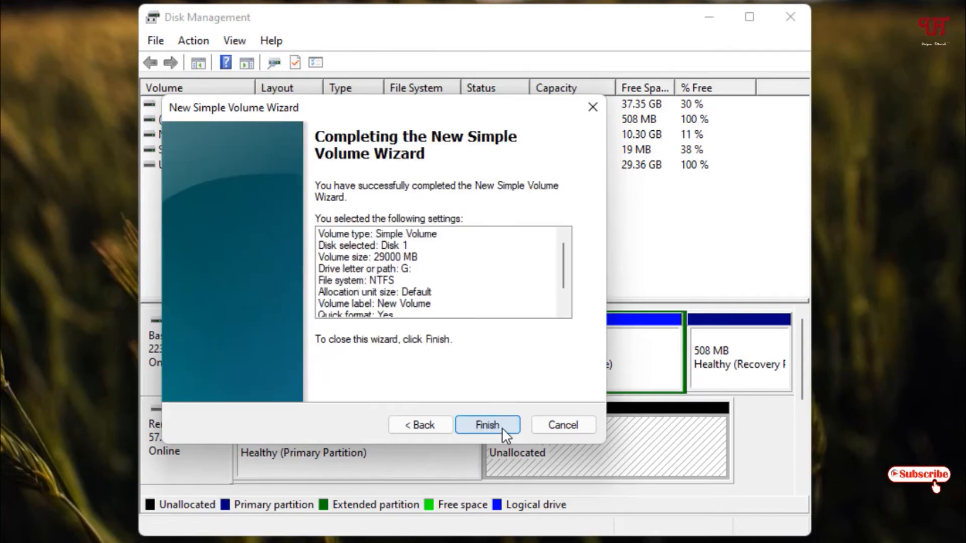
{"action": "left_click", "coordinate": [502, 427]}
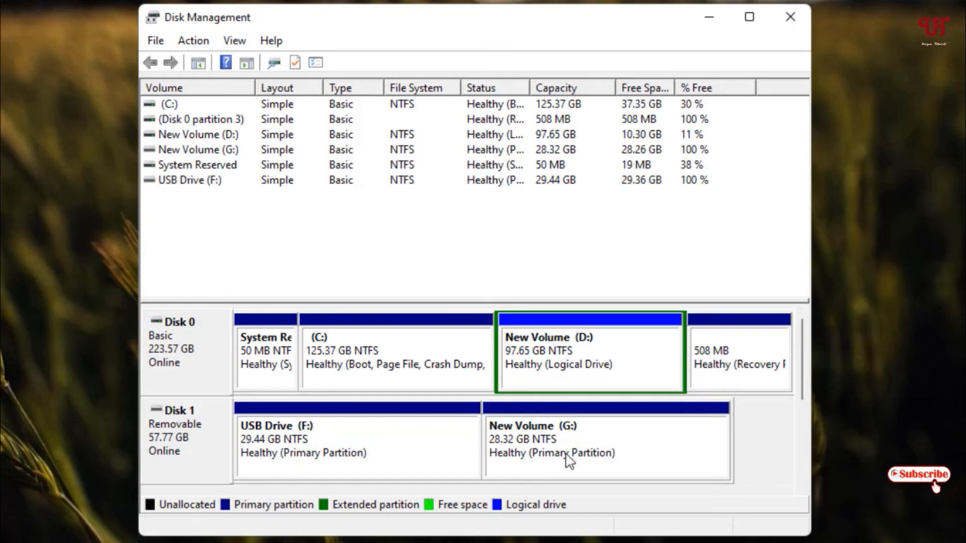
Step: Close Disk Management and open This PC to check the USB drive's partitions
{"action": "left_click", "coordinate": [800, 20]}
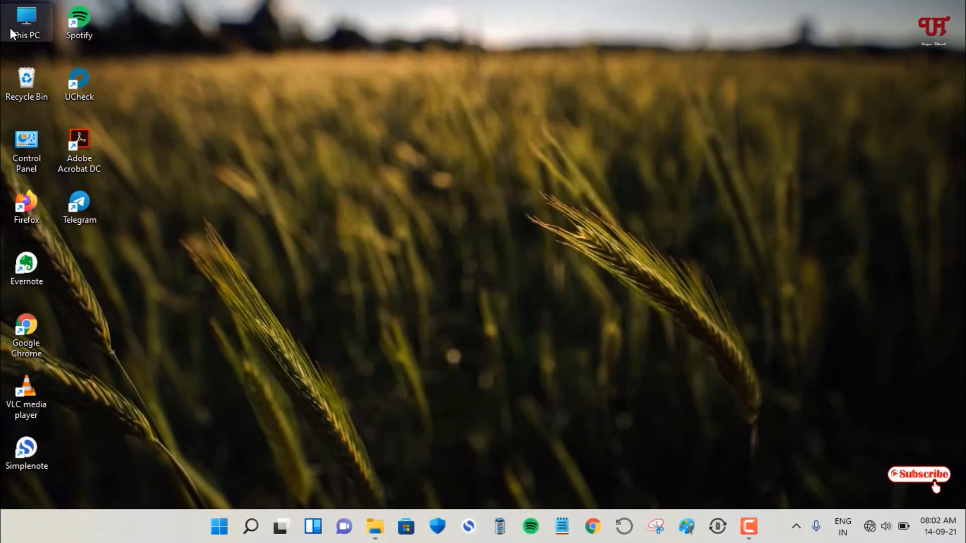
{"action": "double_click", "coordinate": [11, 35]}
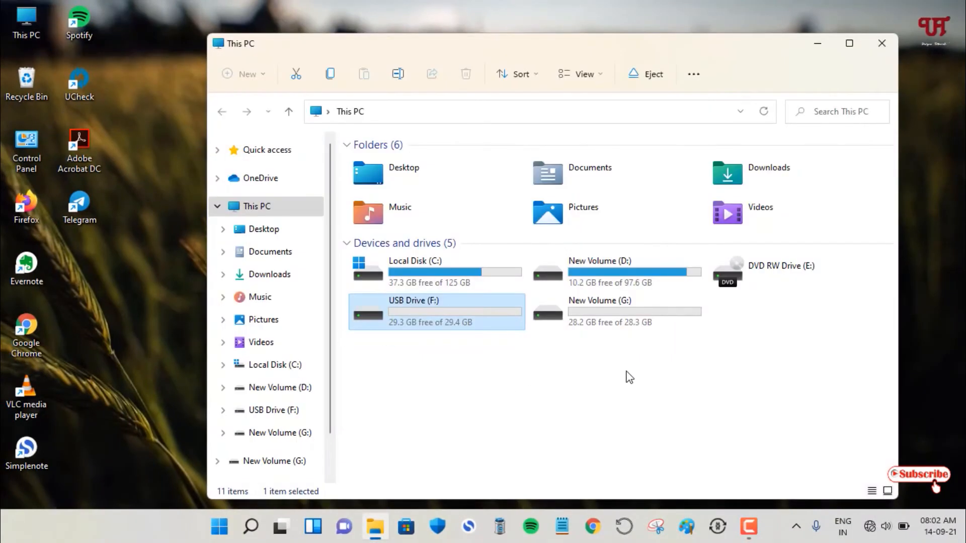